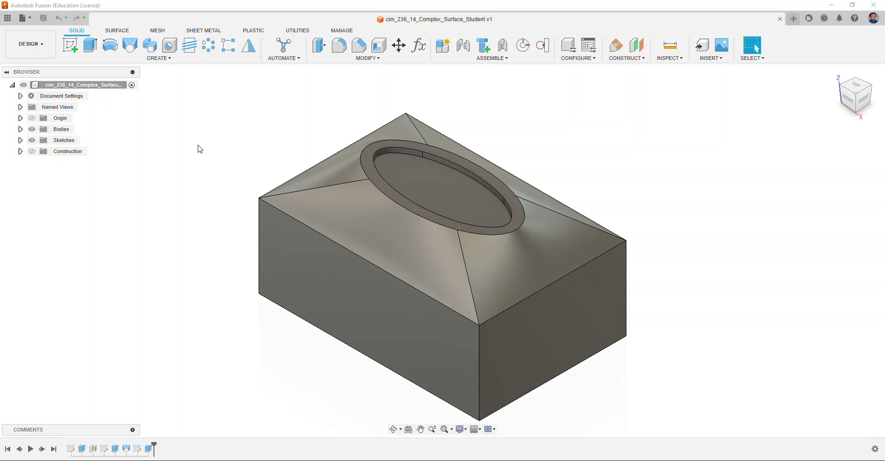
In the Manufacture workspace, start a new setup with its origin at the stock's top corner.
click(41, 52)
click(47, 146)
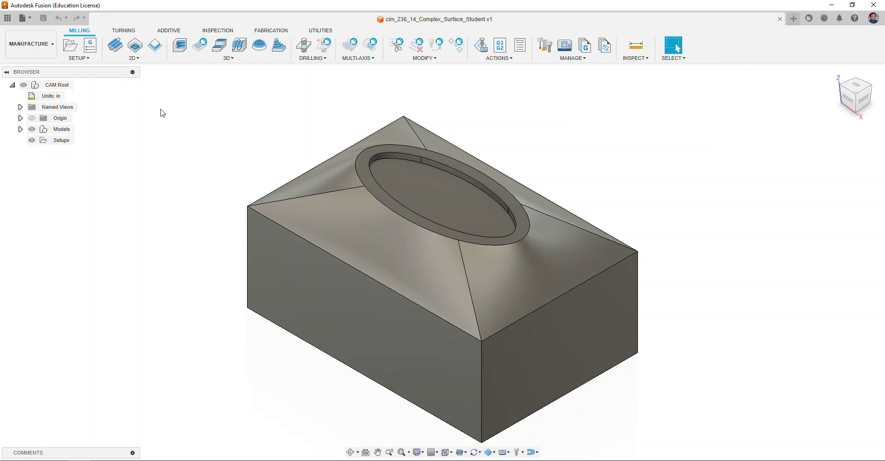
click(70, 45)
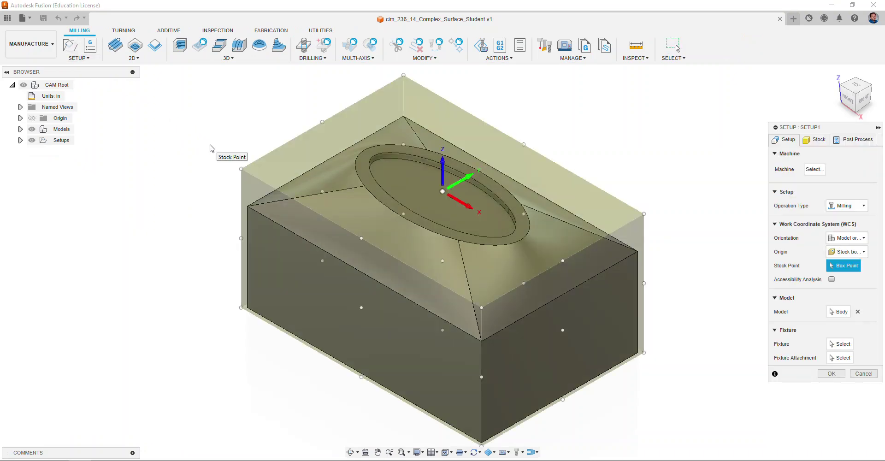
click(240, 169)
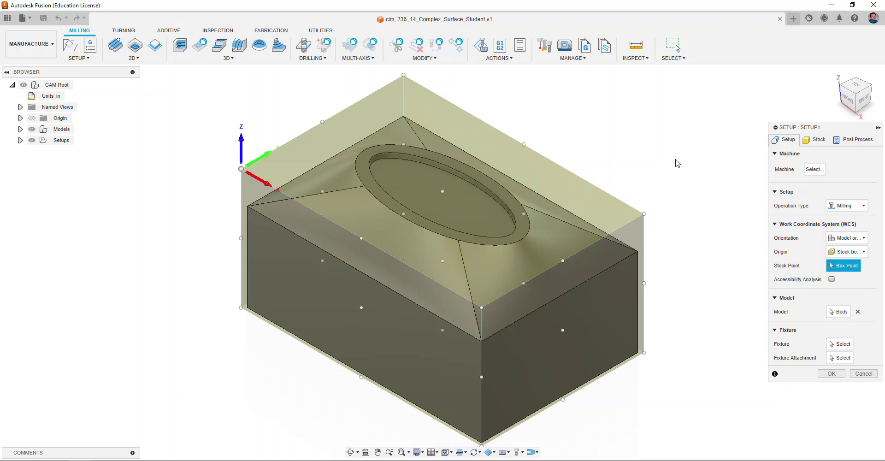
Use relative-size box stock with no additional stock (3 × 2 × 1.5 in) and create Setup1.
click(815, 140)
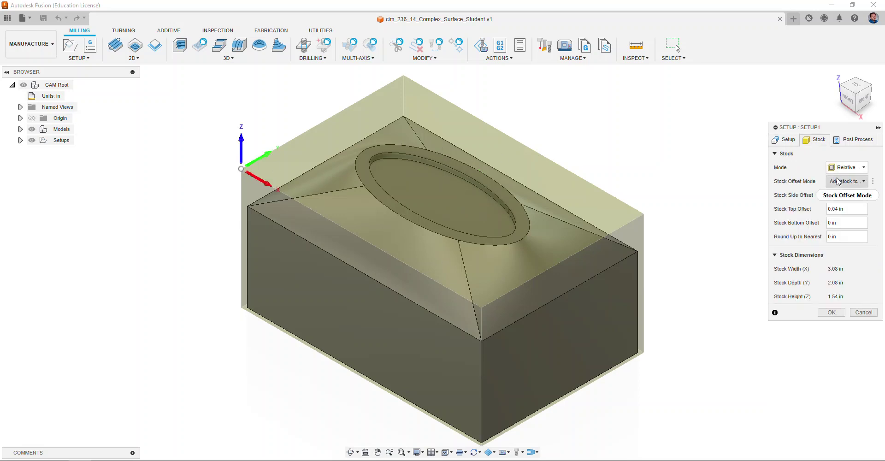
click(845, 167)
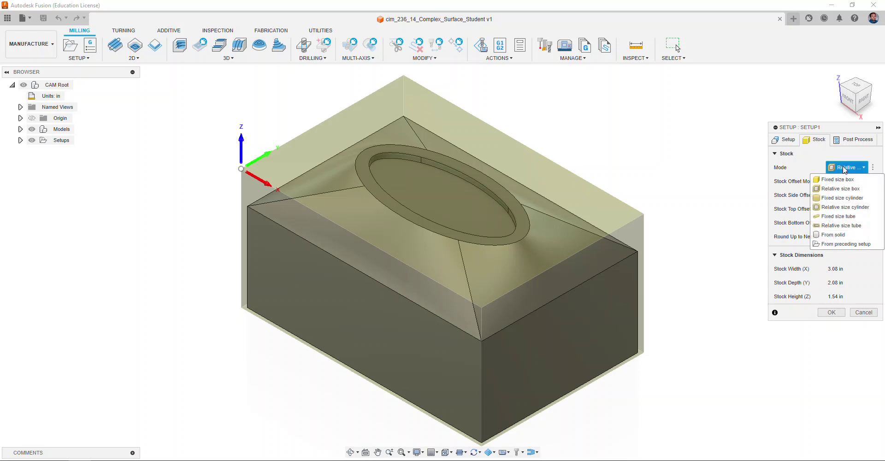
click(846, 189)
click(845, 181)
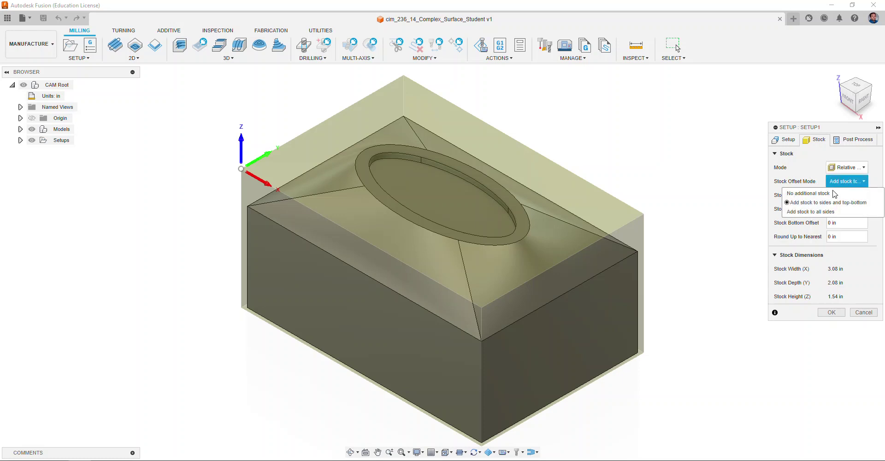
click(832, 193)
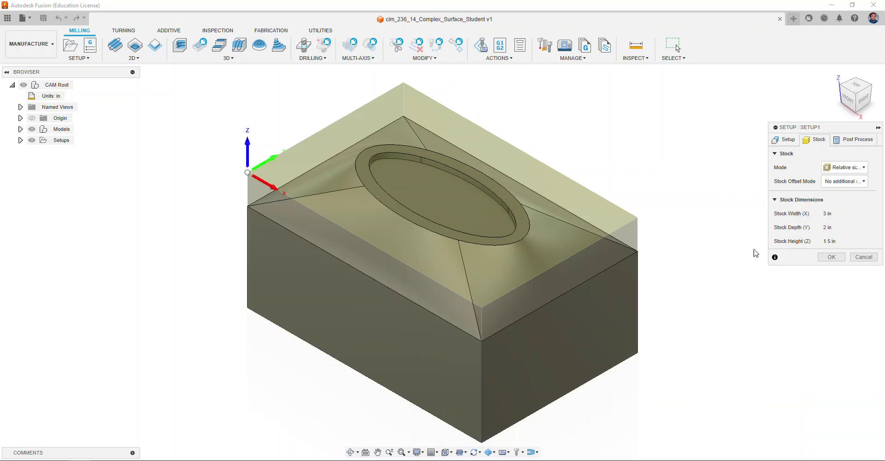
click(831, 257)
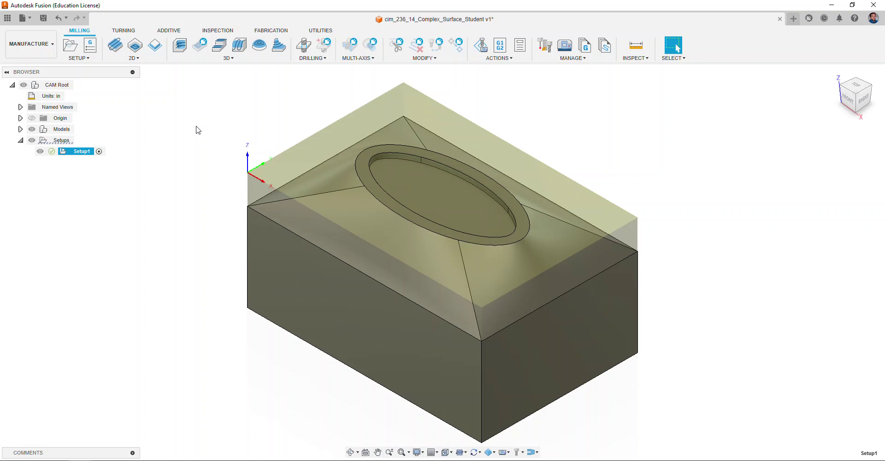
Start a 2D Pocket using tool 7, the Ø1/2" flat end mill from the PLTW library.
click(137, 58)
click(133, 78)
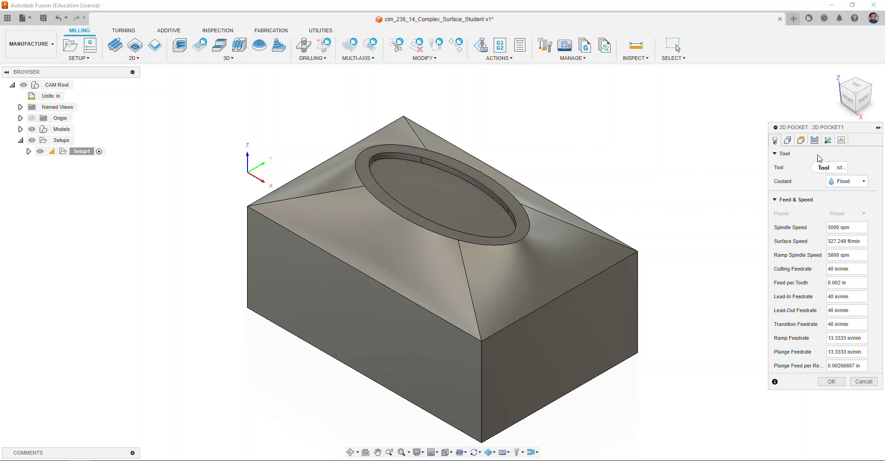
click(836, 167)
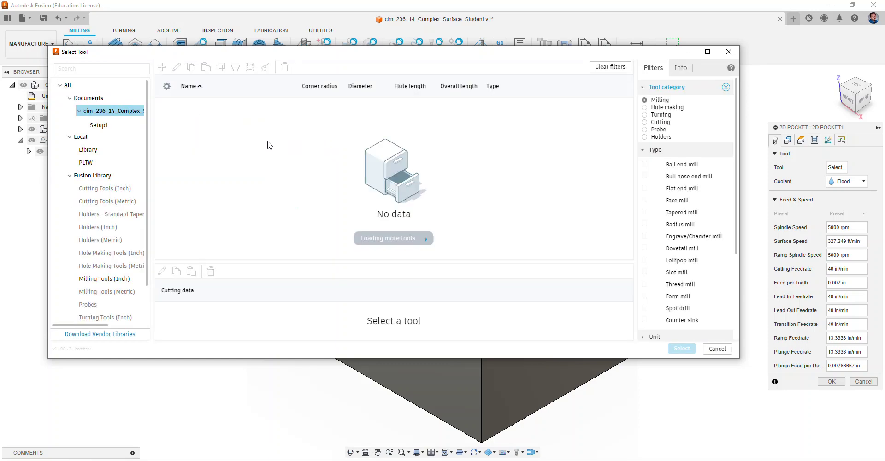
click(91, 164)
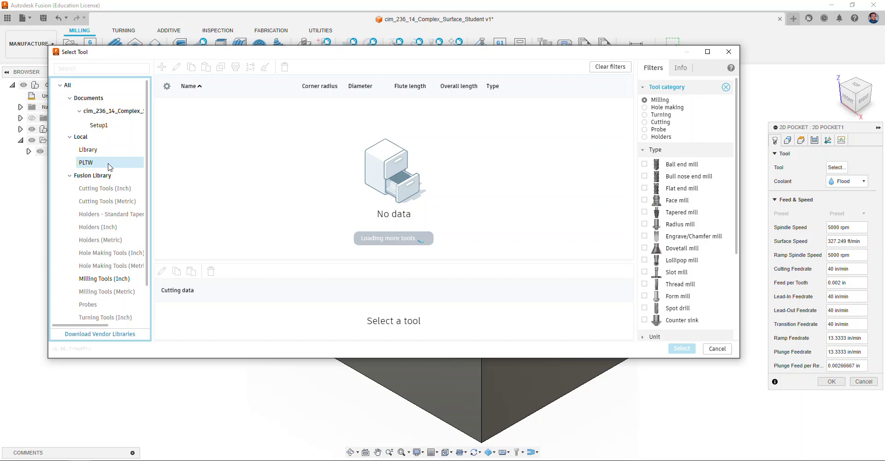
click(237, 196)
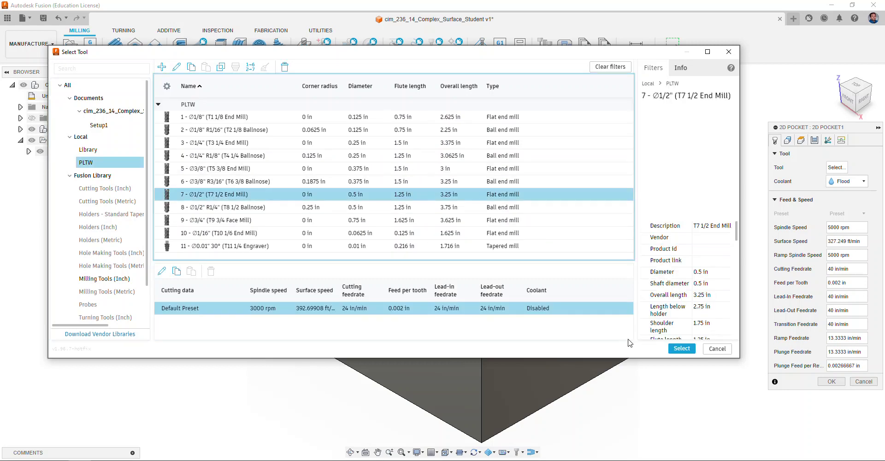
click(680, 349)
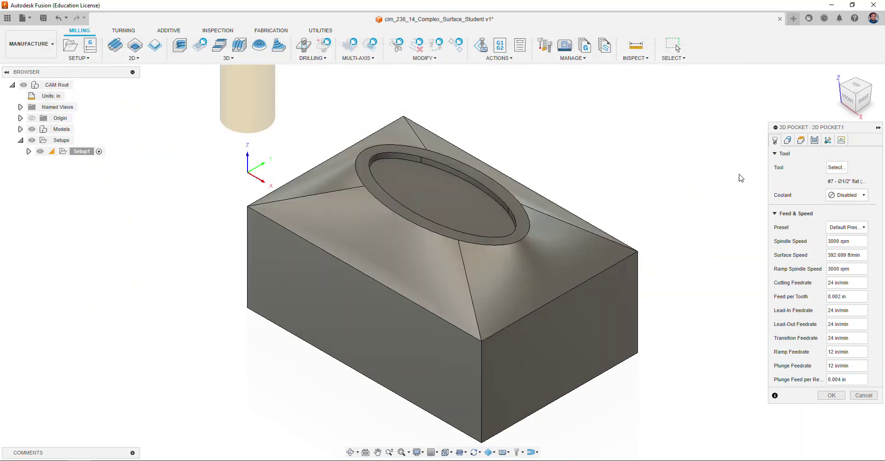
Select the elliptical recess floor as pocket geometry and base Bottom Height on that face (-0.0625 in).
click(787, 140)
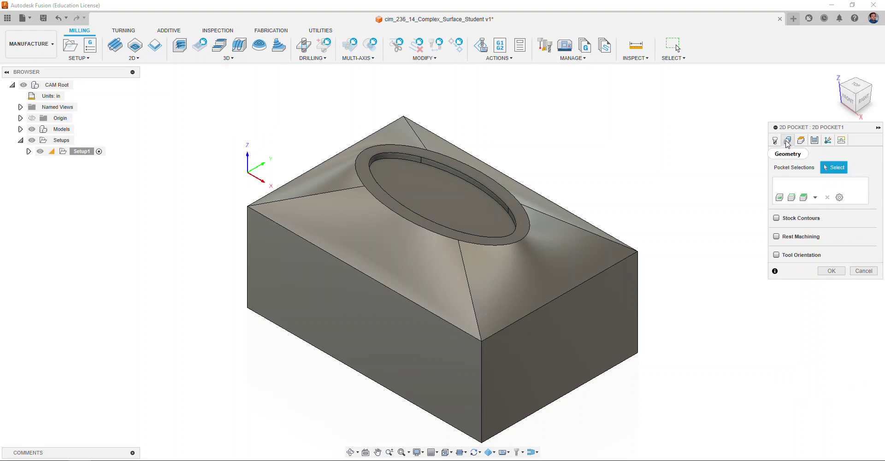
click(423, 191)
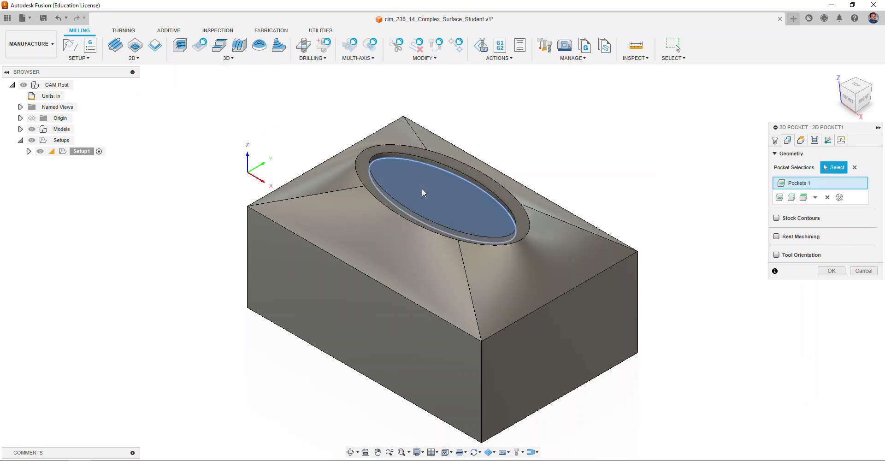
click(800, 141)
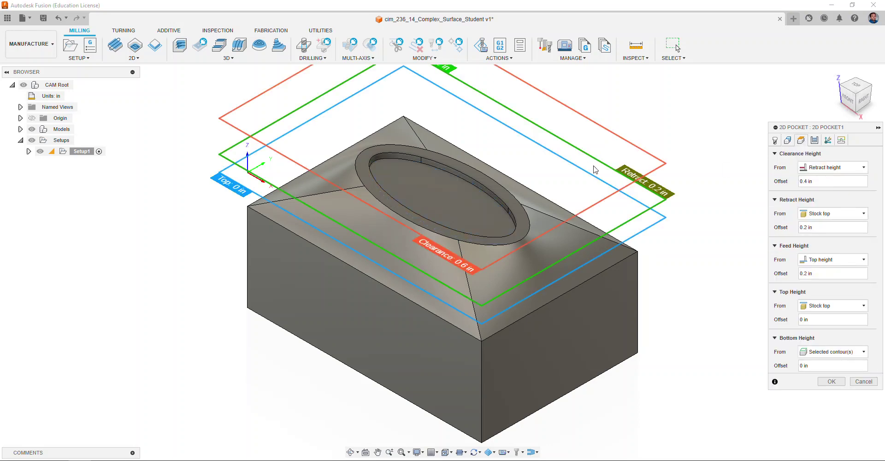
click(846, 98)
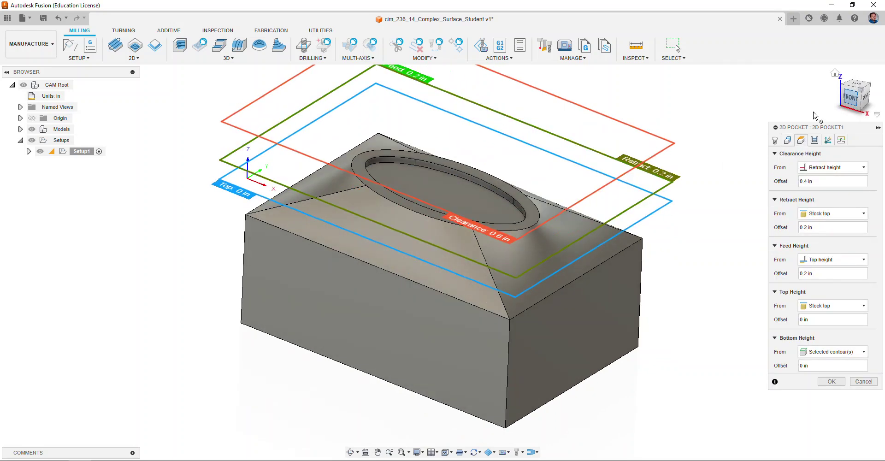
click(833, 73)
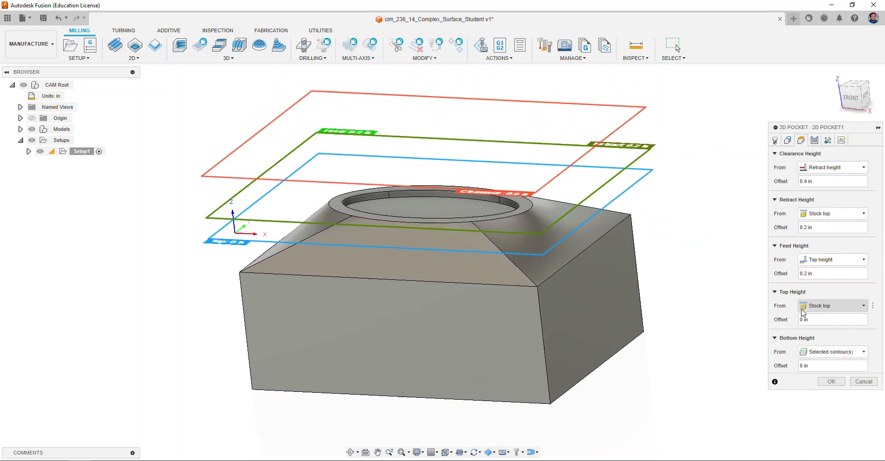
click(824, 353)
click(820, 331)
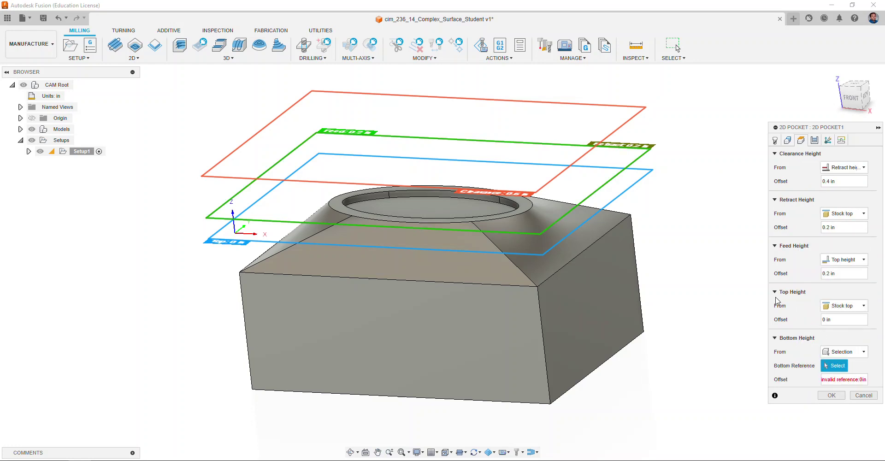
click(450, 211)
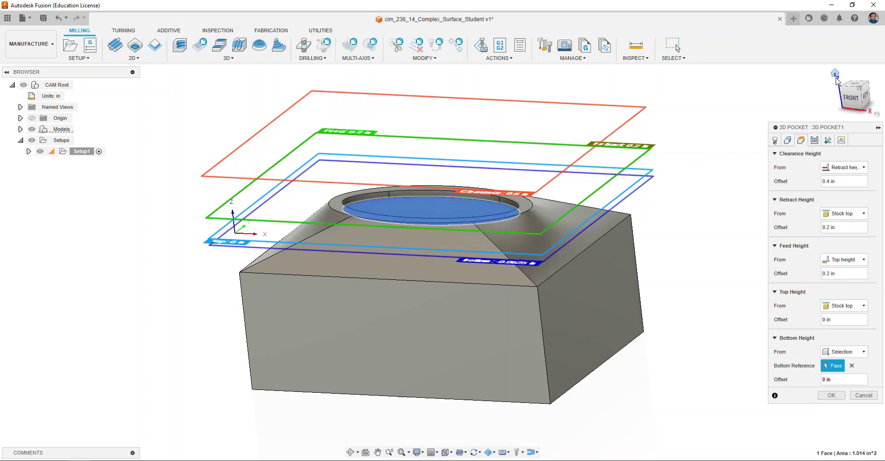
click(835, 73)
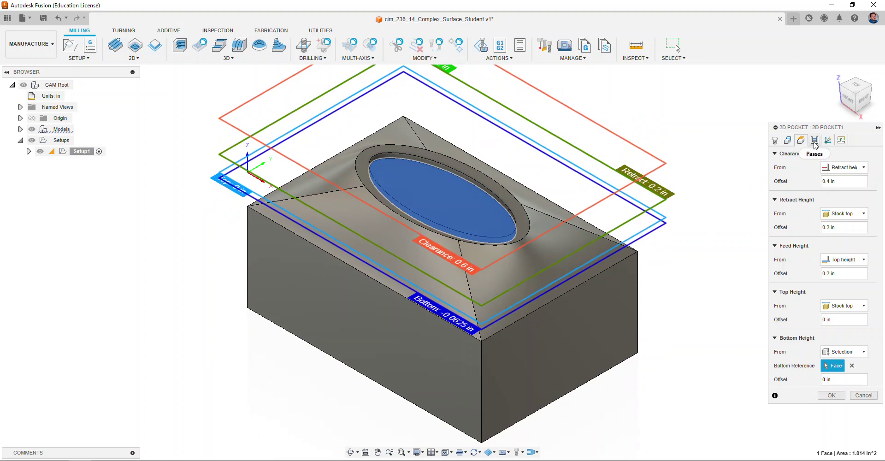
click(814, 141)
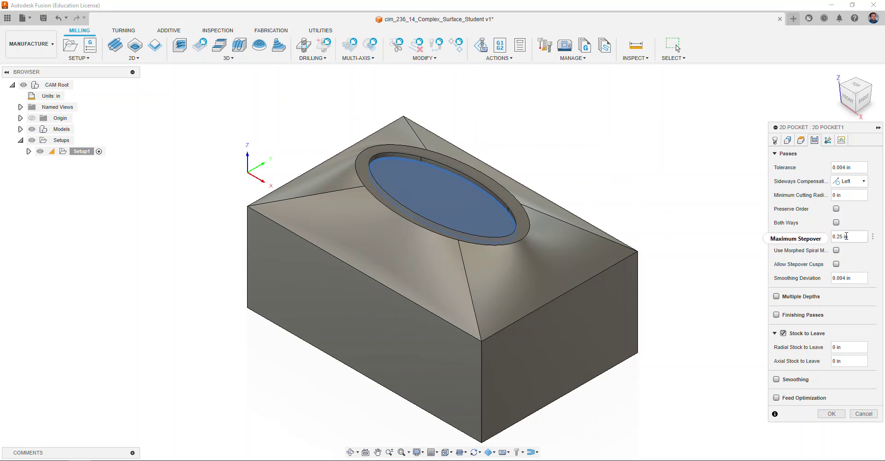
Turn off Stock to Leave, enable Multiple Depths (0.25 in stepdown) and create 2D Pocket1.
mouse_move(855, 236)
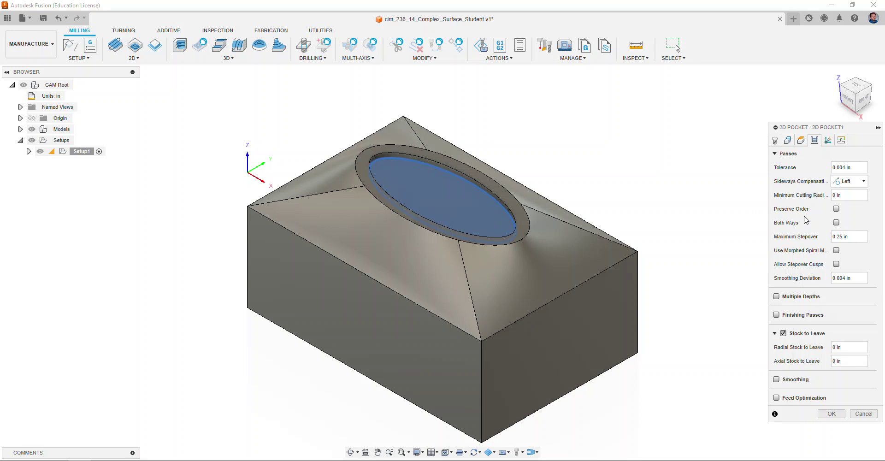
click(783, 333)
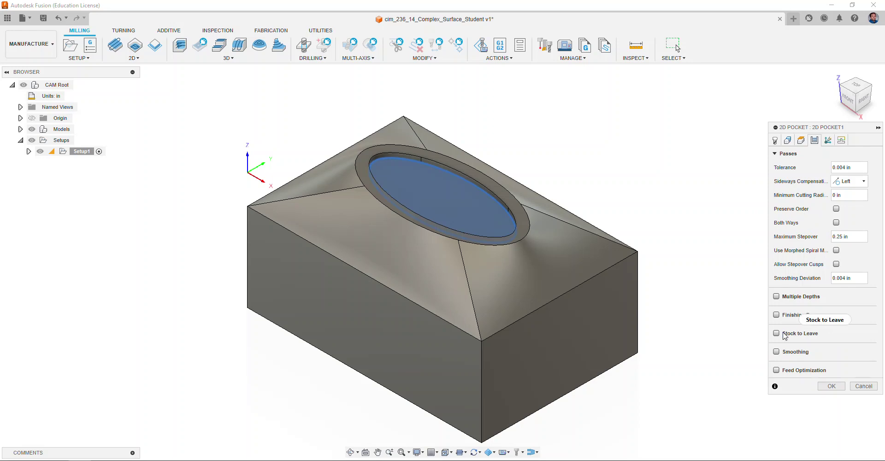
click(776, 296)
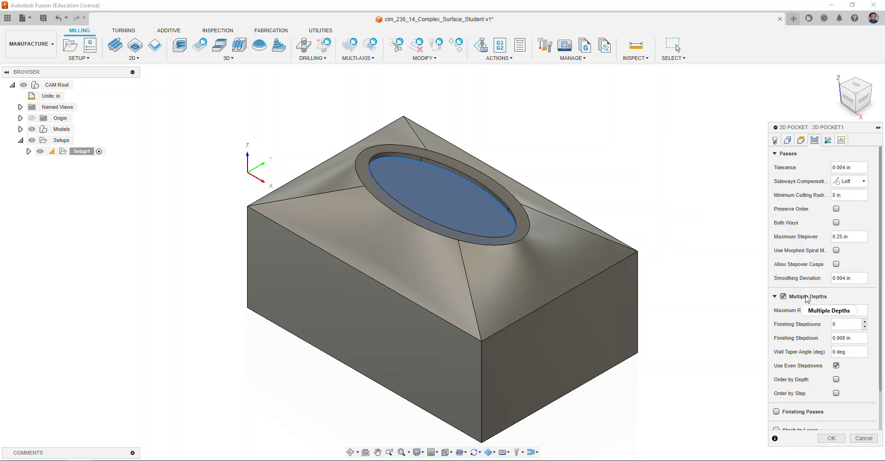
click(829, 438)
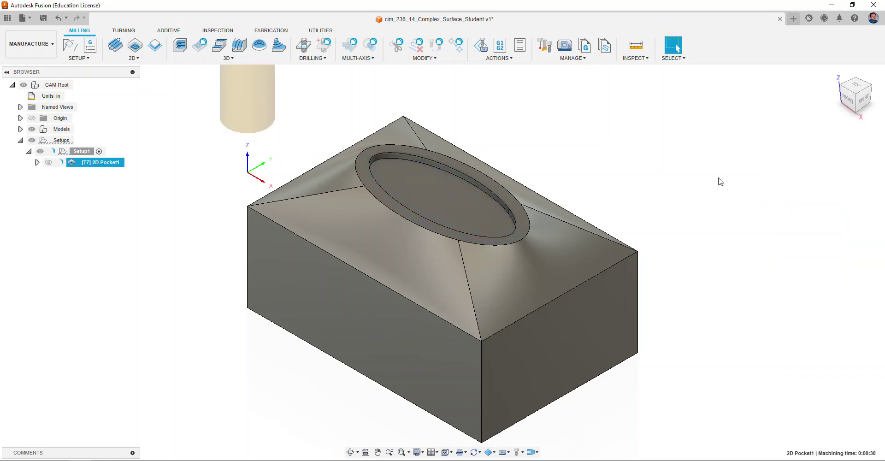
right_click(115, 165)
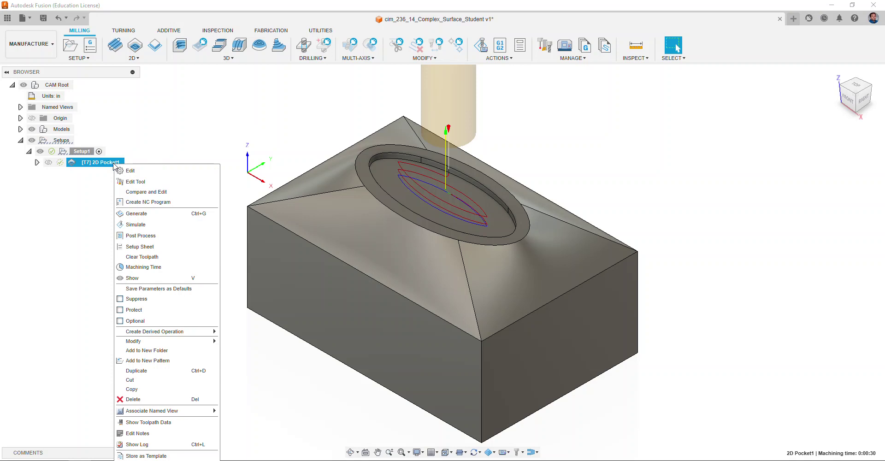
click(146, 226)
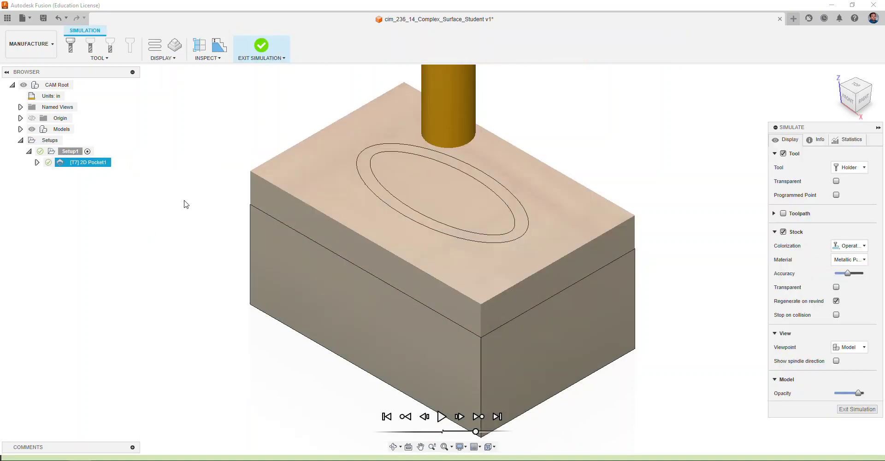
click(441, 416)
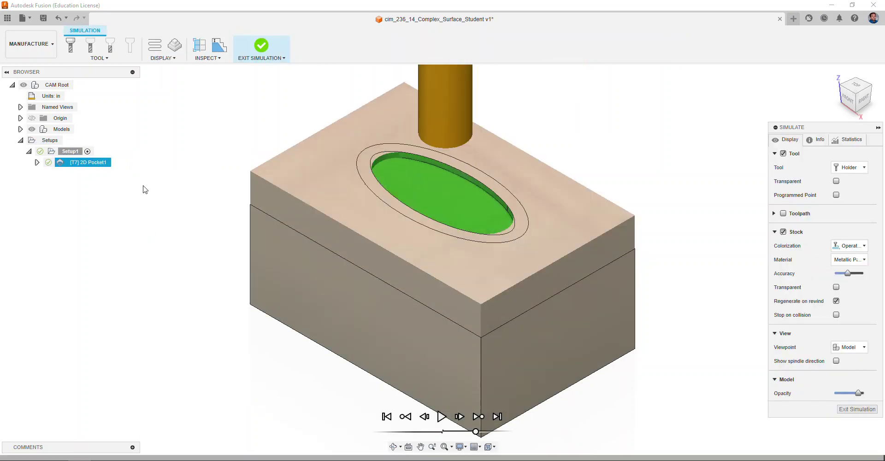
scroll(391, 156, up, 8)
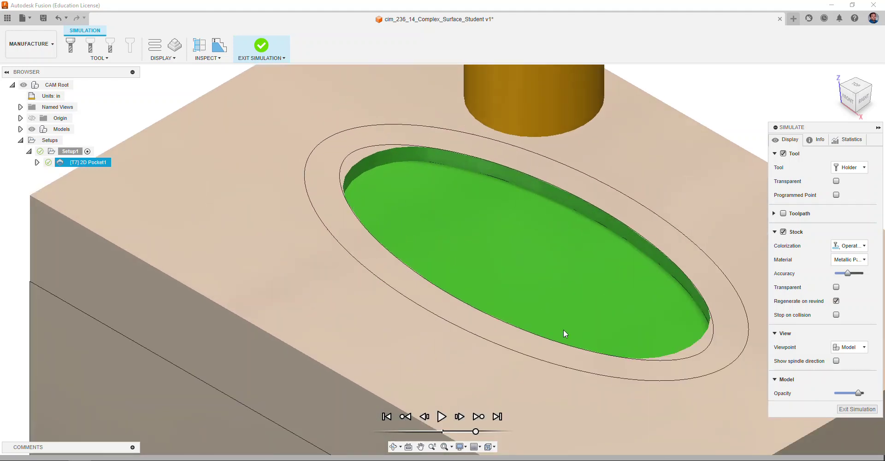
key(F6)
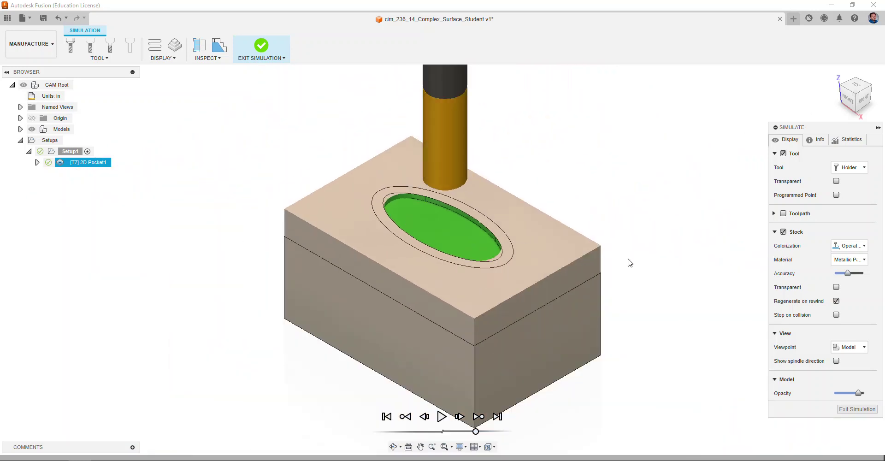
click(856, 409)
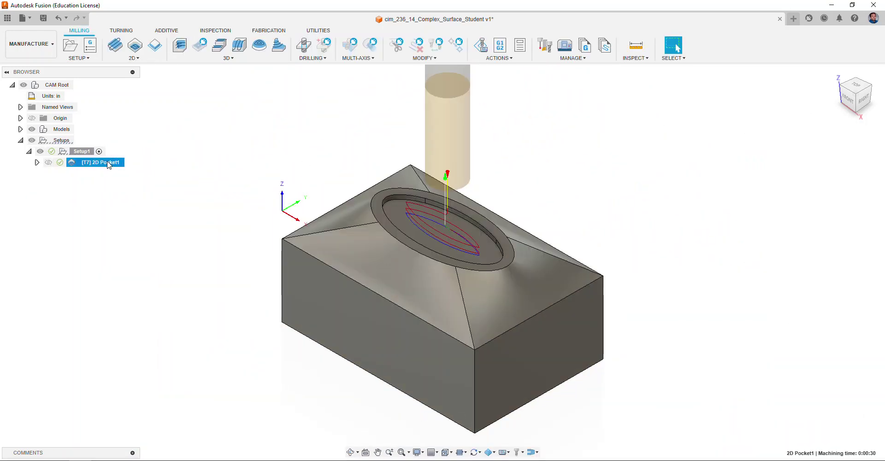
Edit 2D Pocket1 to use tool 3, the Ø1/4" end mill, and regenerate its toolpath.
right_click(109, 162)
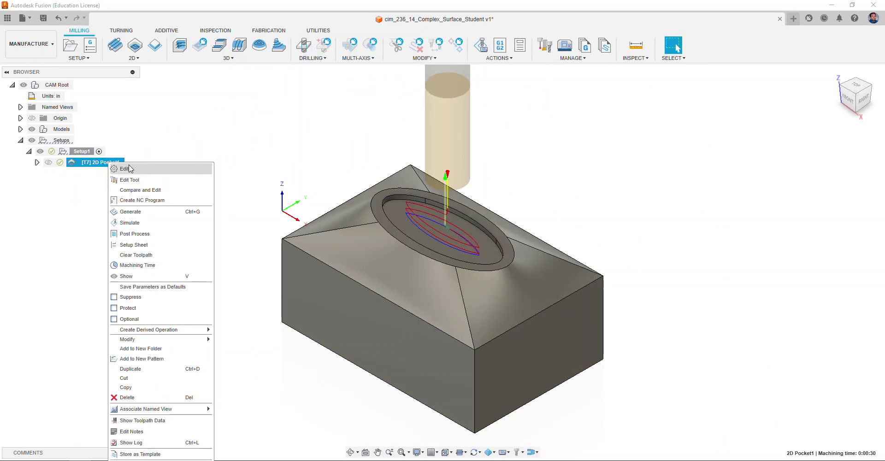
click(123, 167)
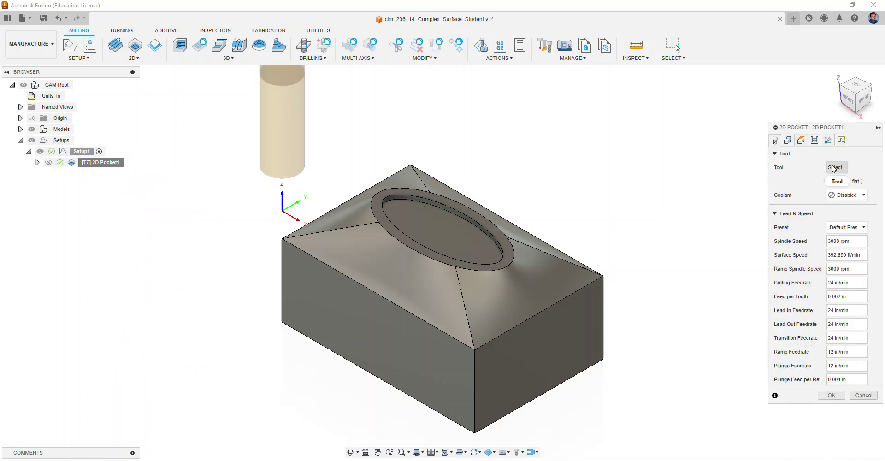
click(836, 167)
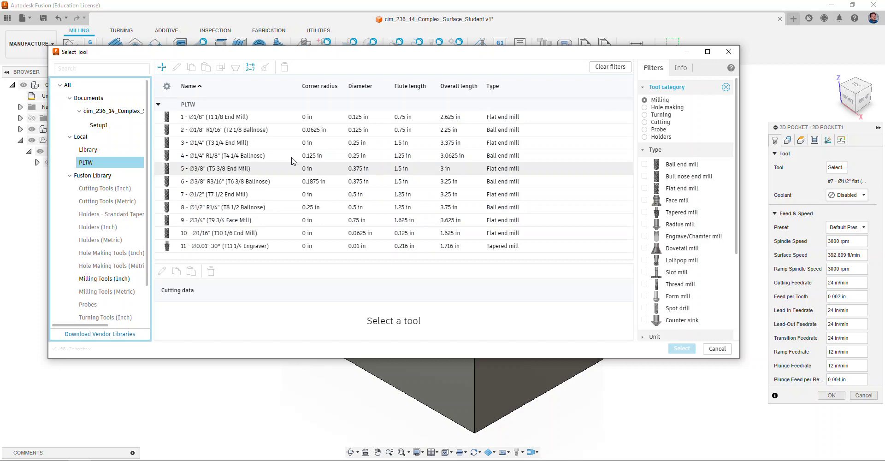
click(213, 143)
click(681, 349)
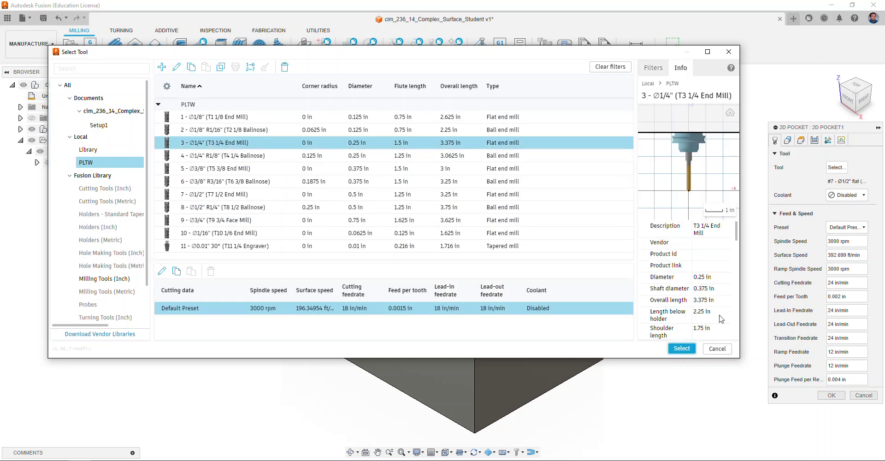
click(830, 395)
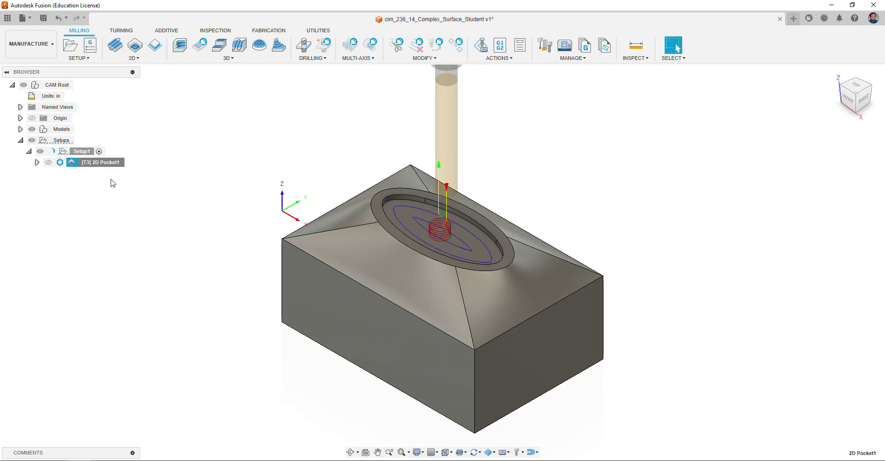
right_click(102, 167)
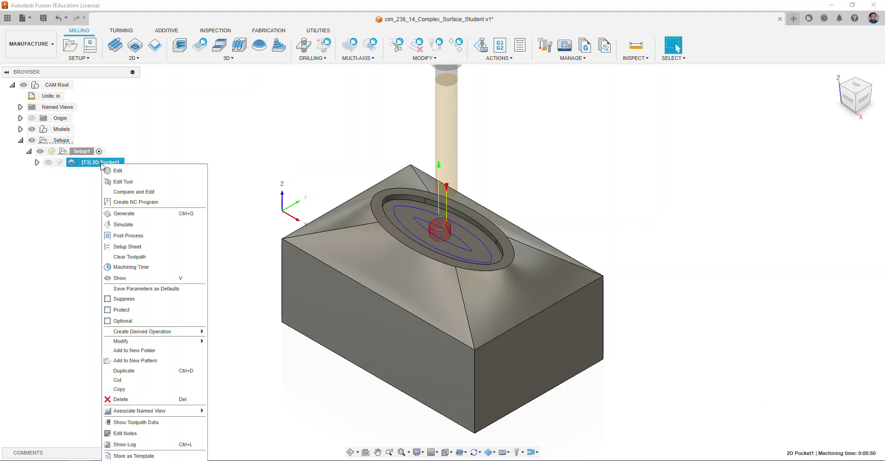
click(127, 228)
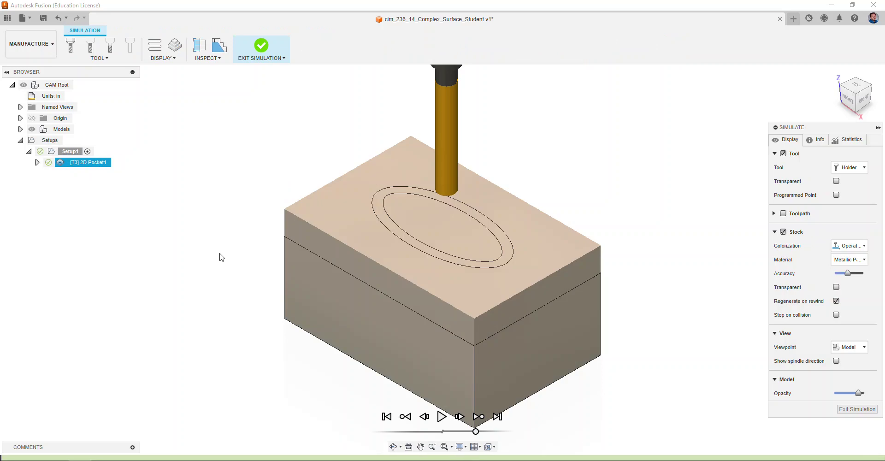
click(441, 416)
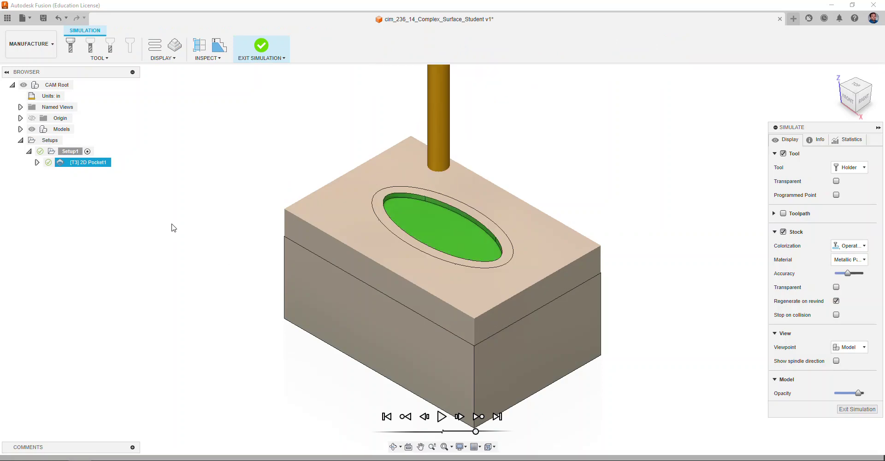
scroll(399, 203, up, 5)
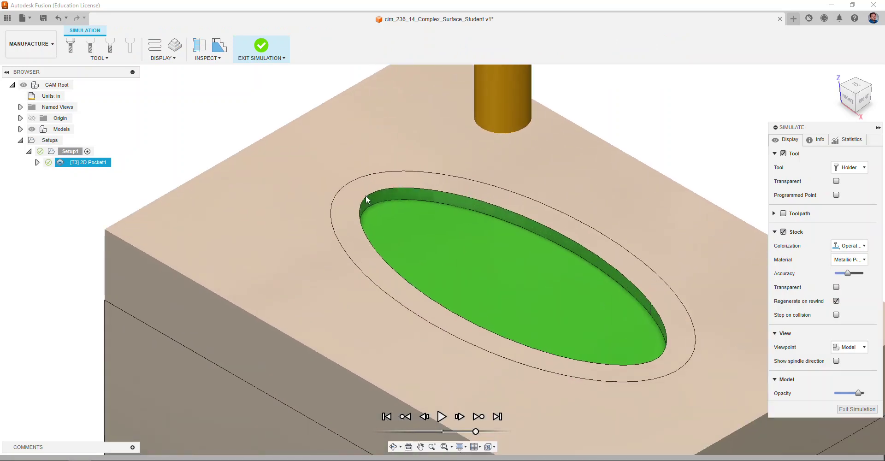
scroll(397, 238, down, 6)
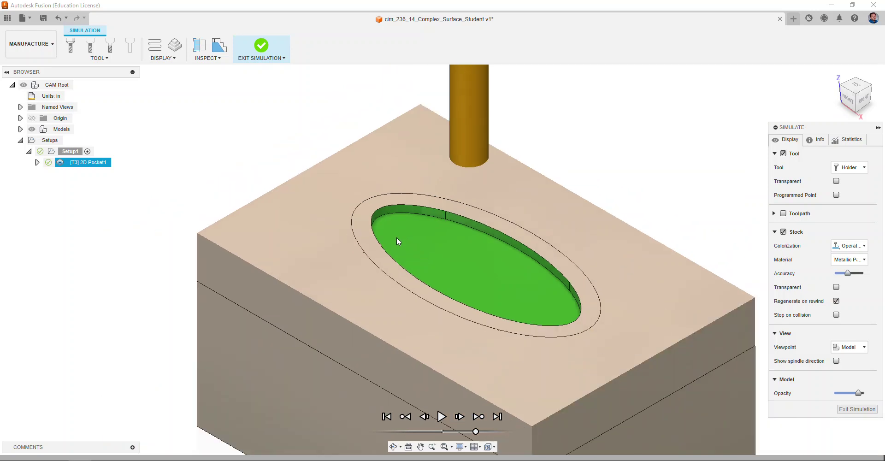
middle_drag(416, 264, 416, 253)
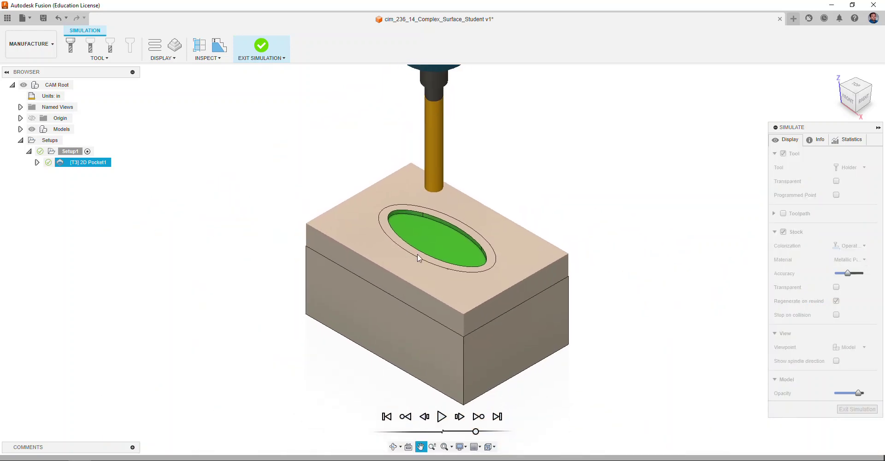
click(836, 407)
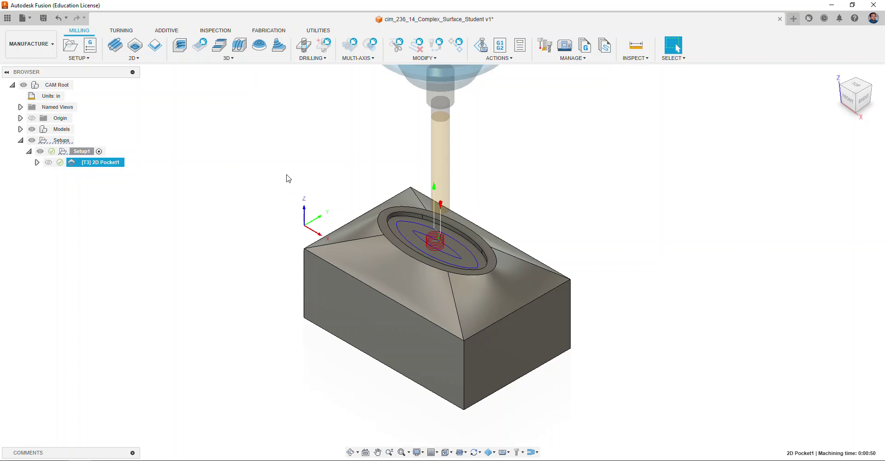
click(231, 60)
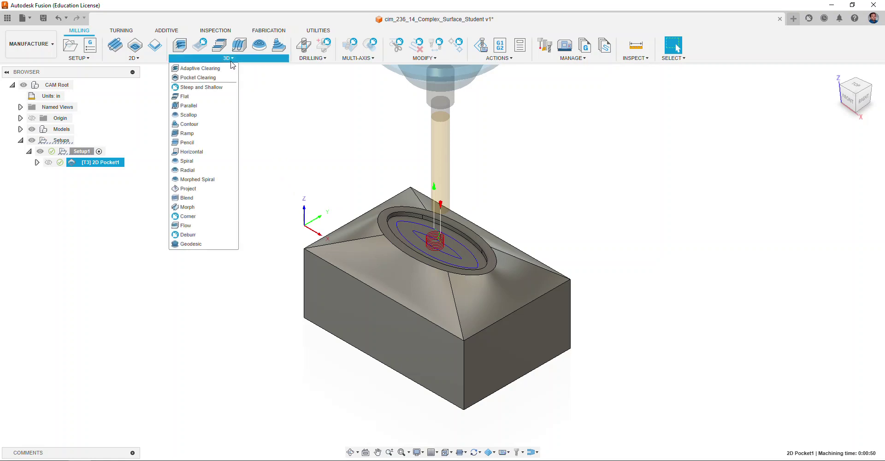
Create a Morphed Spiral operation with tool 6, the Ø3/8" ballnose from the PLTW library.
mouse_move(209, 180)
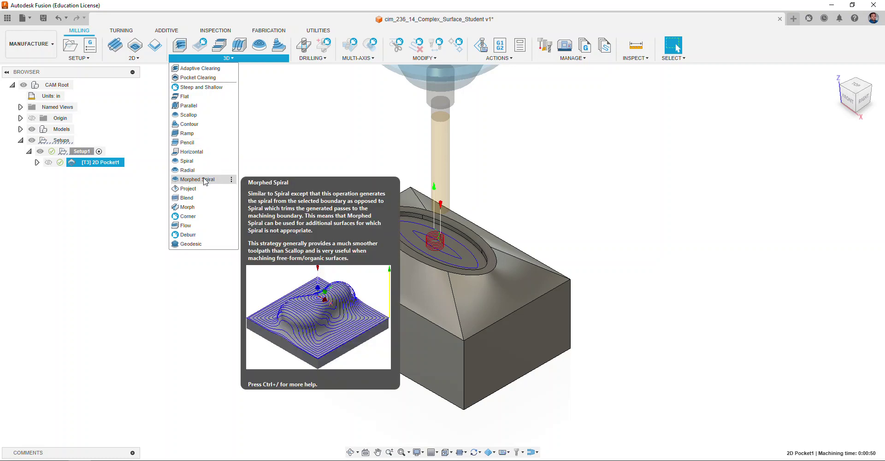
click(205, 181)
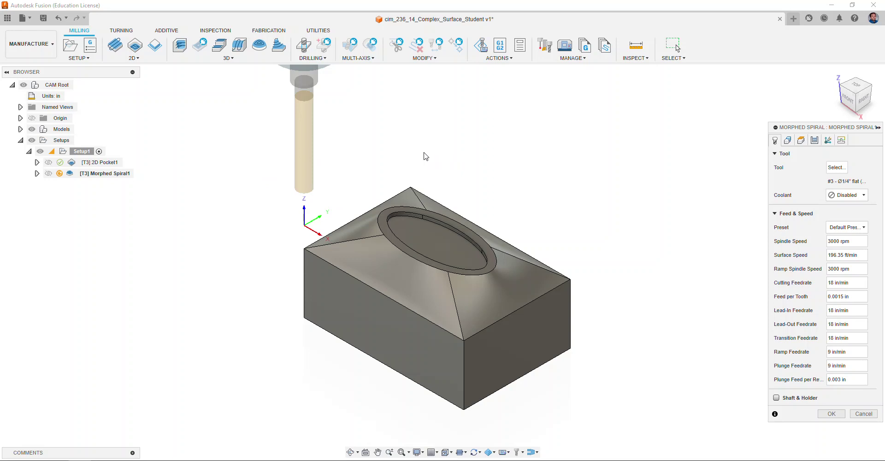
click(837, 167)
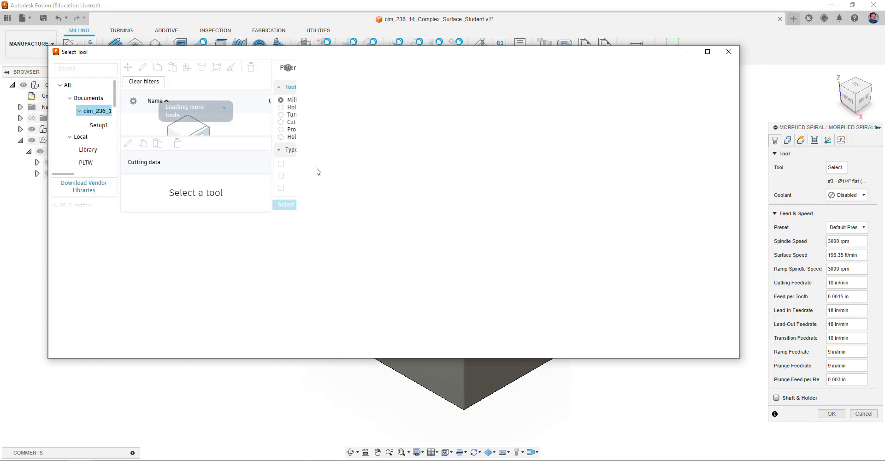
click(92, 165)
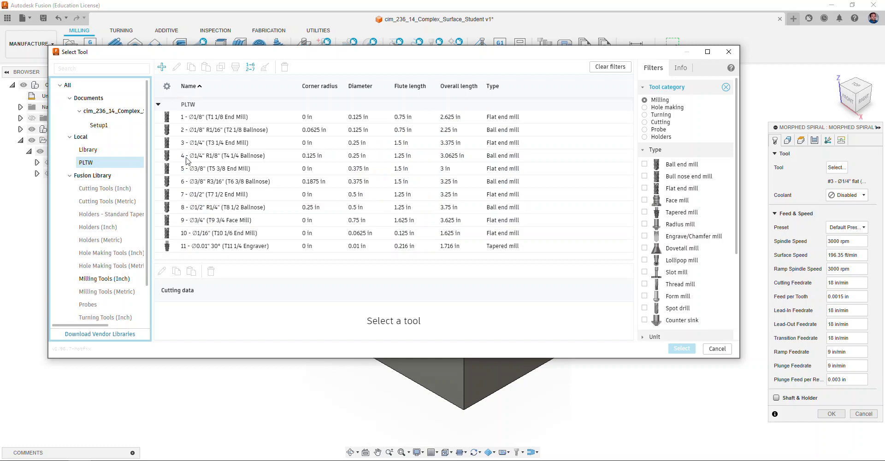
click(228, 182)
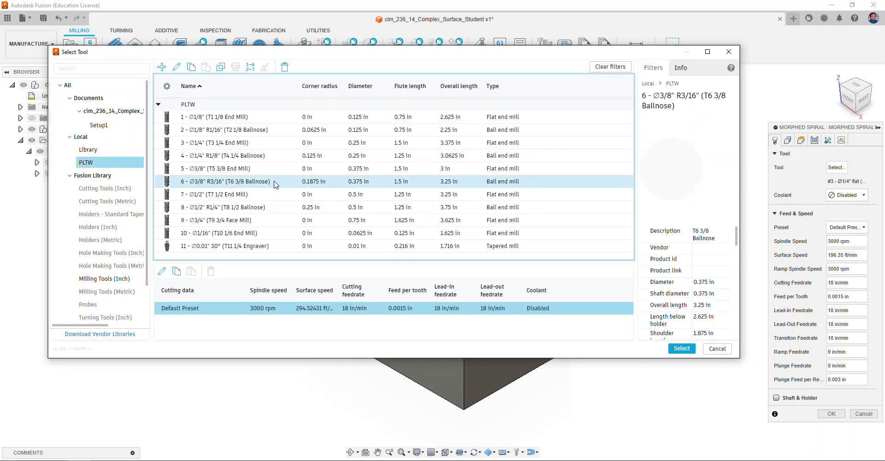
click(681, 348)
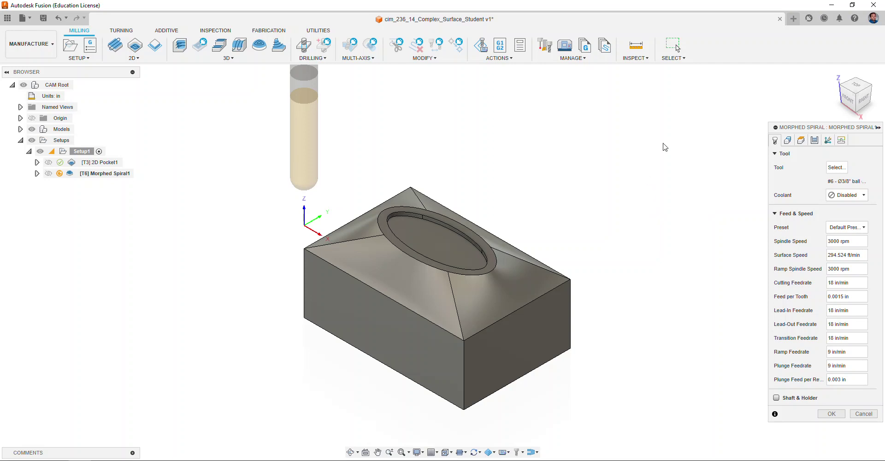
Review geometry and heights, set Stepover to 0.05 in, and generate Morphed Spiral1.
click(787, 141)
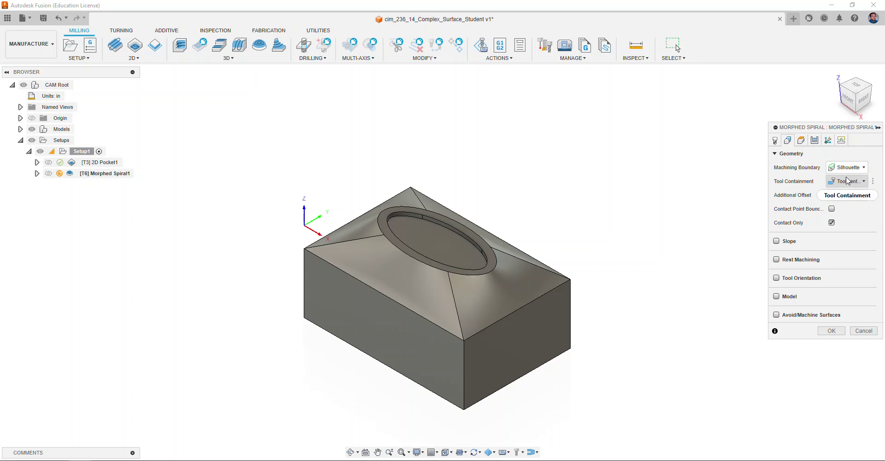
click(801, 142)
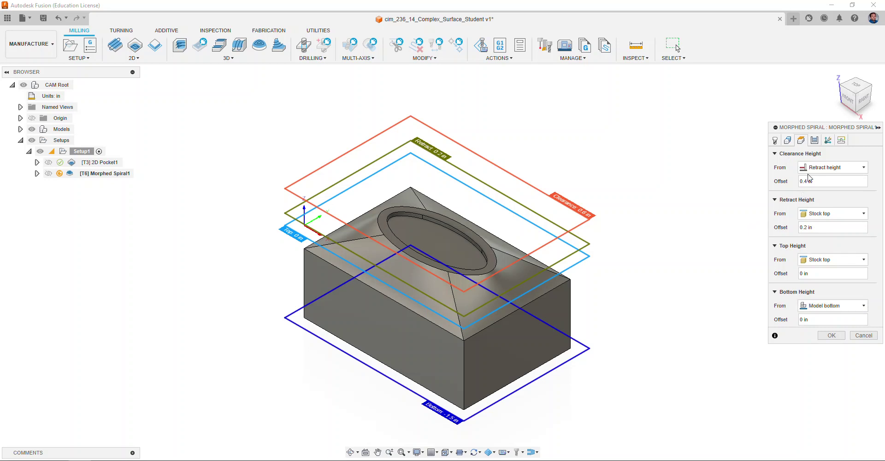
click(814, 140)
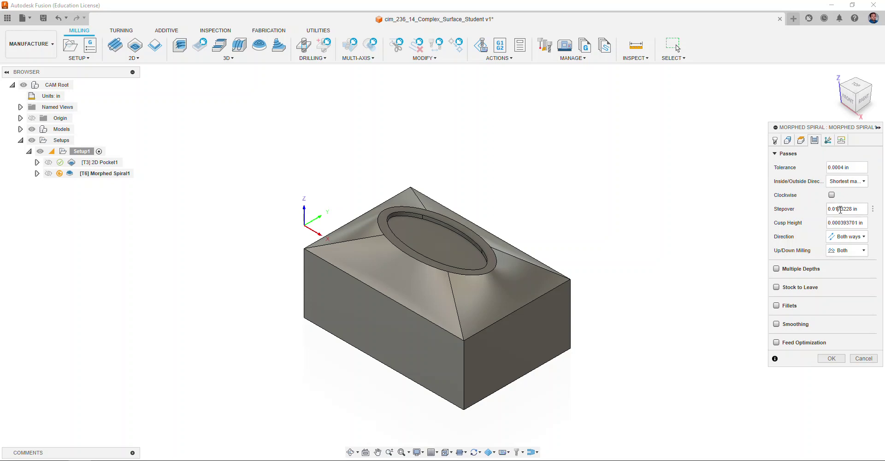
click(860, 209)
text(0.05)
click(824, 358)
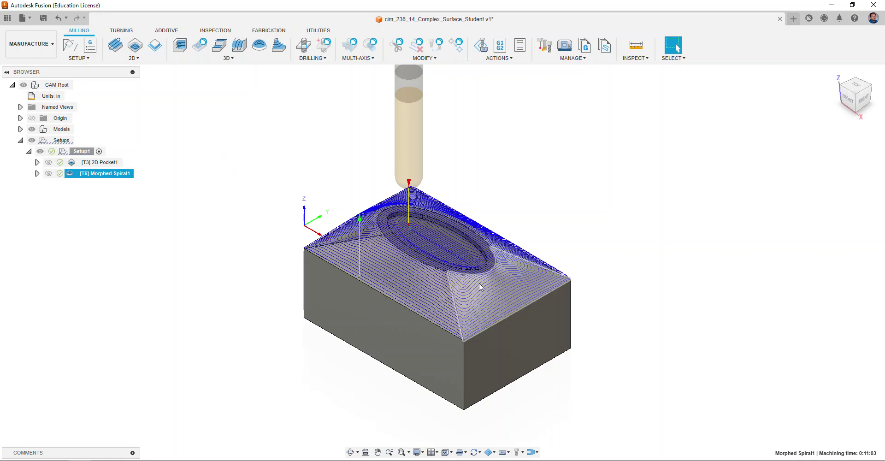
right_click(125, 176)
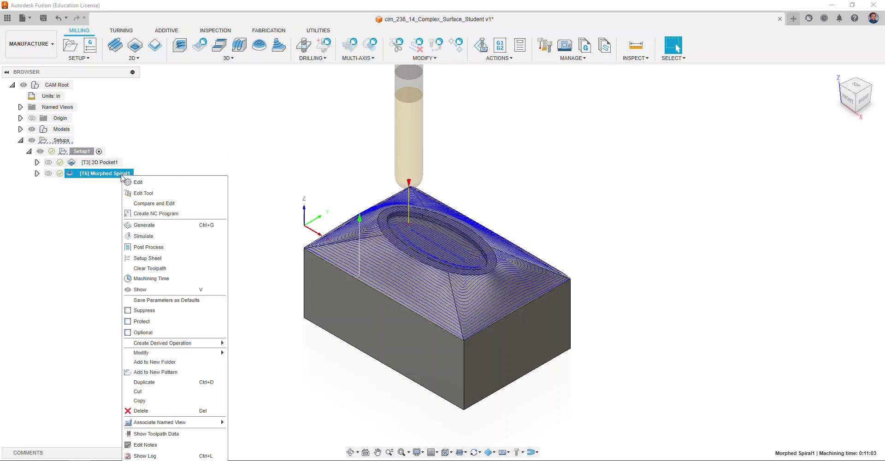
click(149, 235)
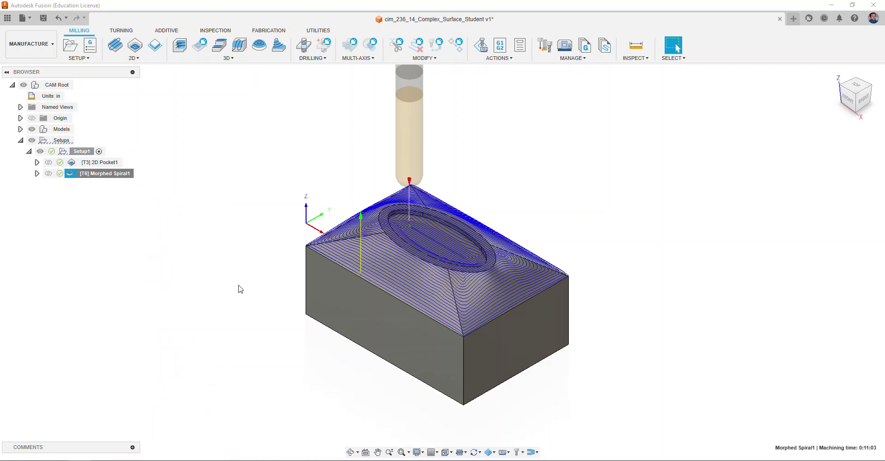
click(441, 416)
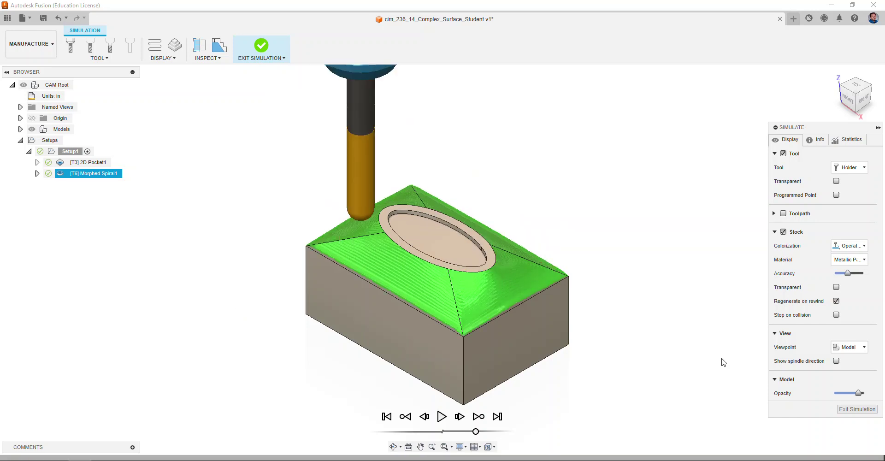
click(847, 141)
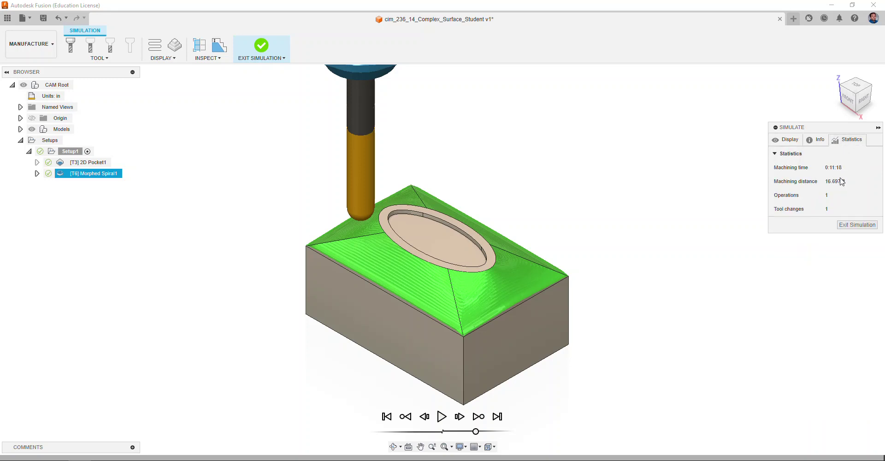
click(848, 225)
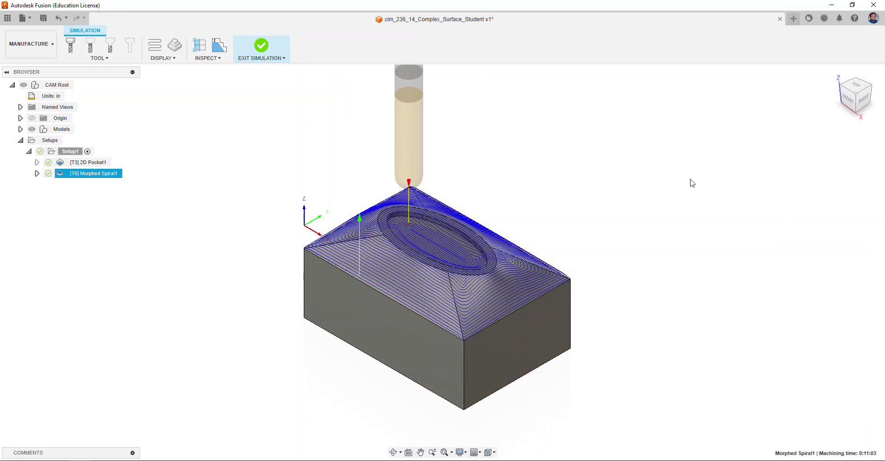
Set Morphed Spiral1's machining boundary to the lid's outer top edge and the ellipse rim.
right_click(112, 177)
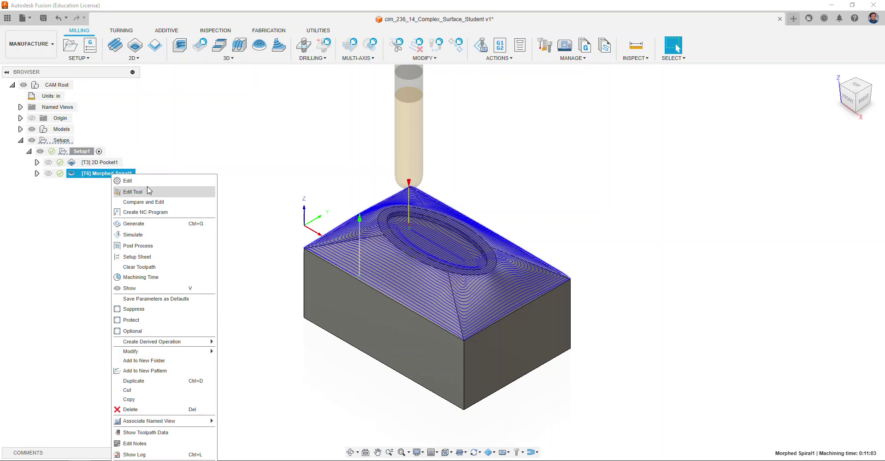
click(121, 192)
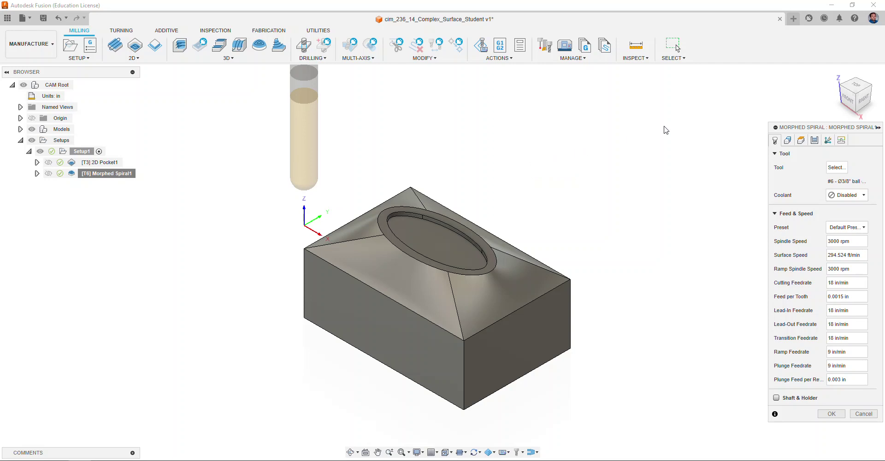
click(788, 140)
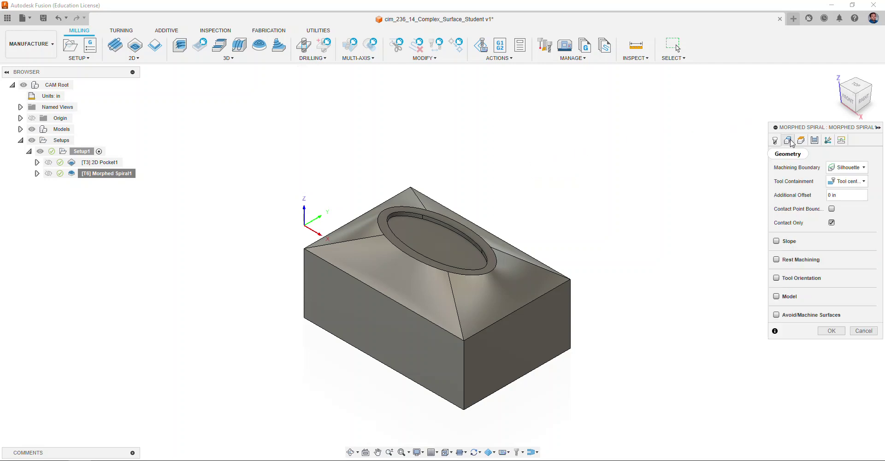
click(846, 167)
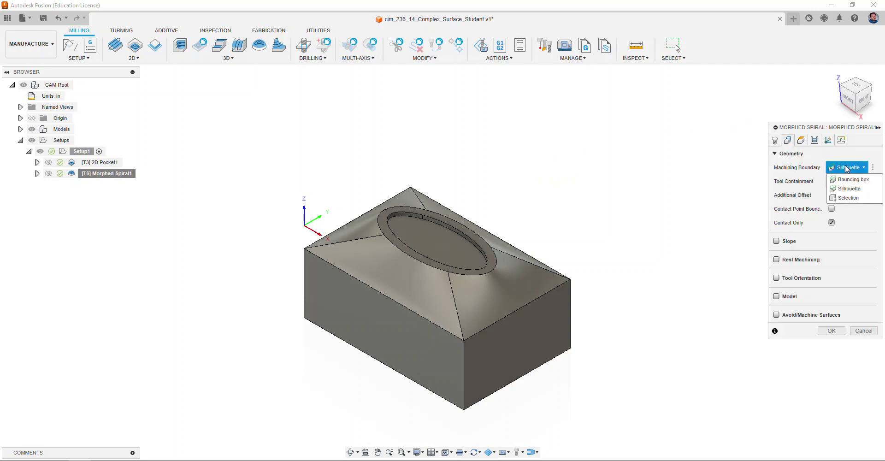
click(850, 199)
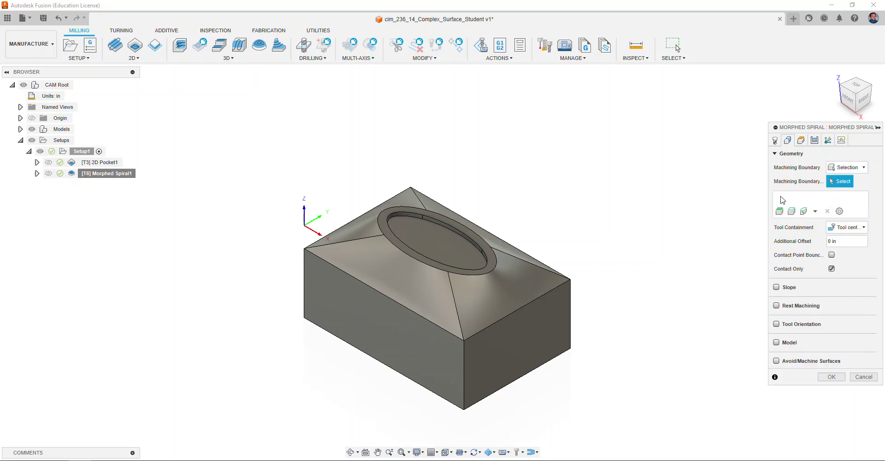
click(339, 271)
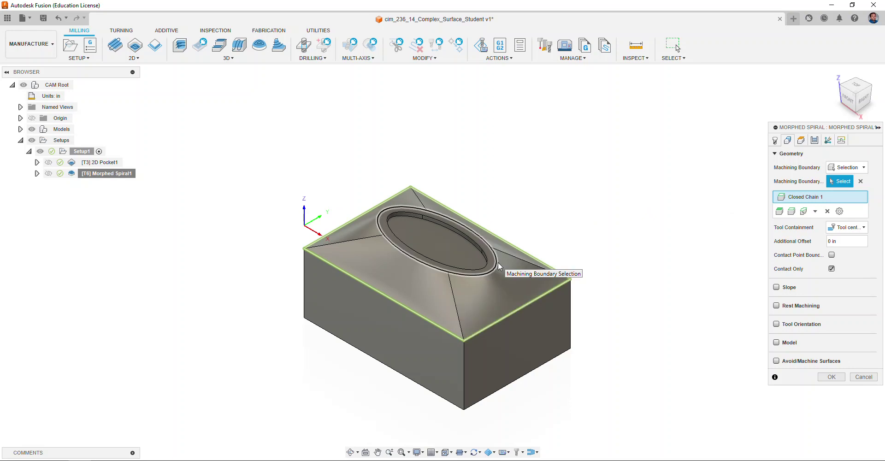
click(498, 266)
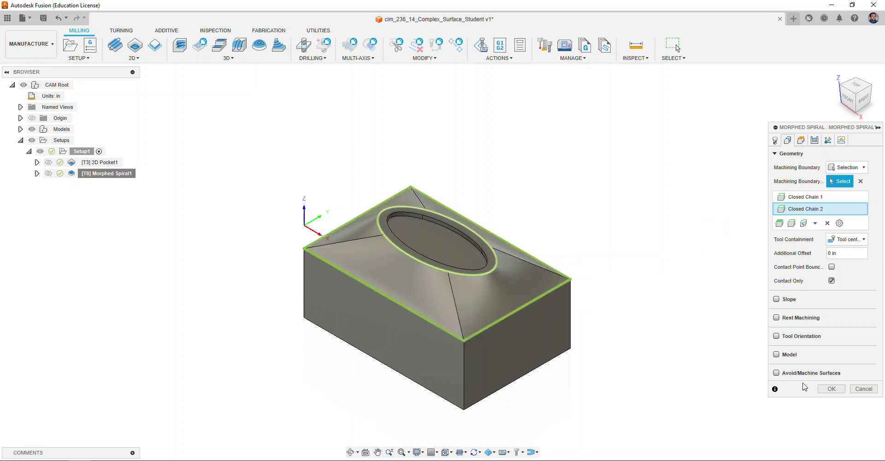
click(823, 391)
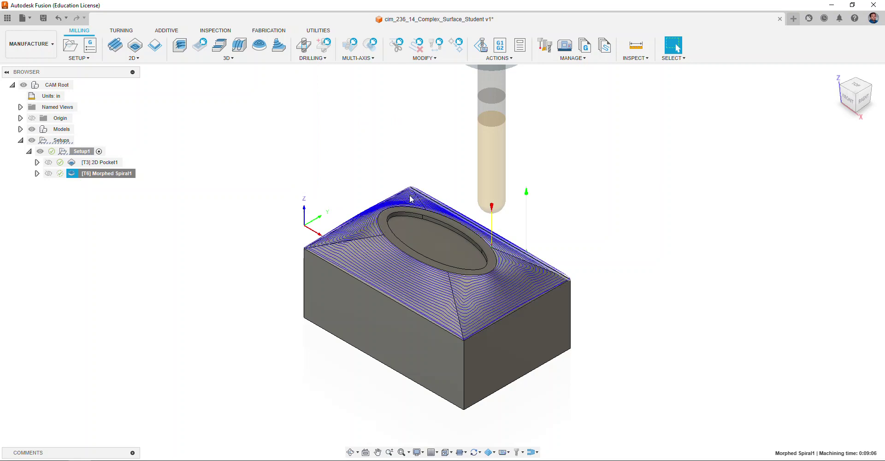
right_click(116, 175)
click(138, 236)
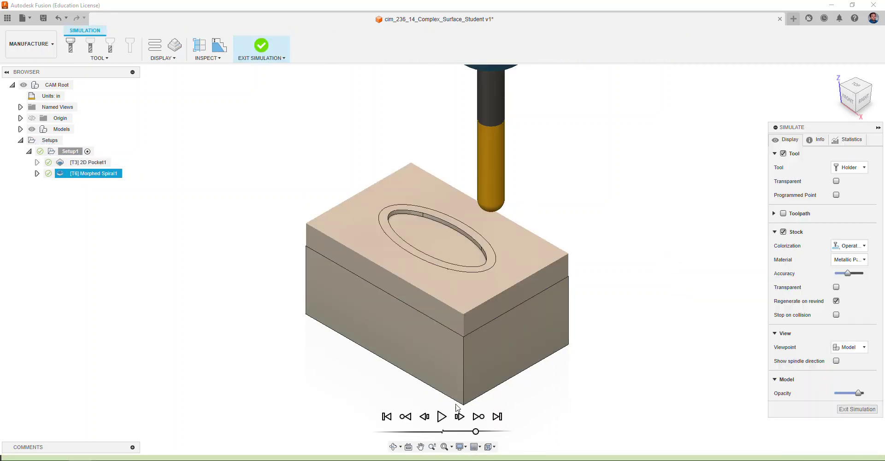
click(442, 416)
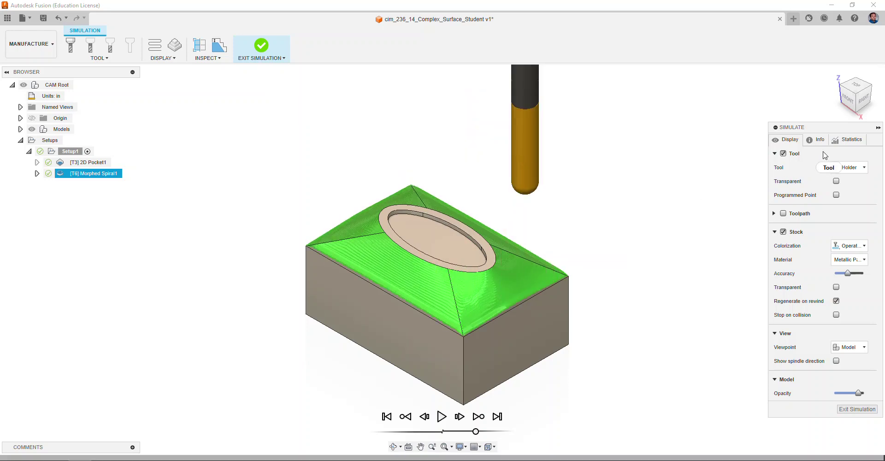
click(835, 144)
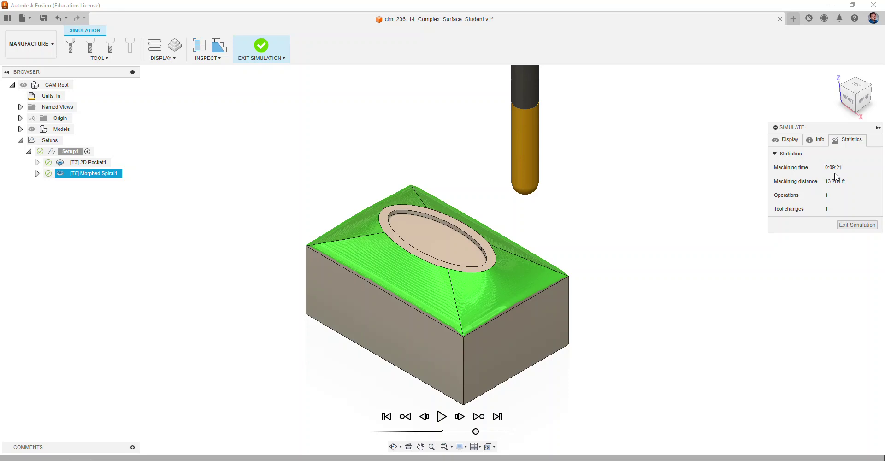
click(854, 224)
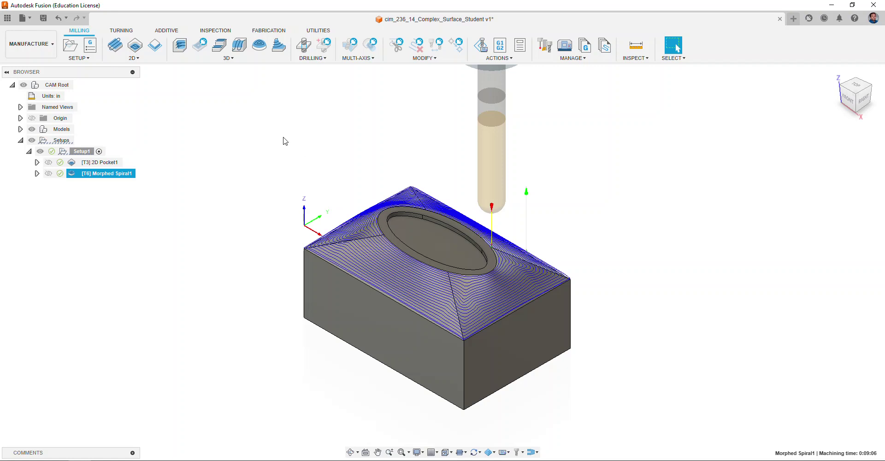
Change Morphed Spiral1's stepover to 0.07 in and regenerate the toolpath.
right_click(117, 175)
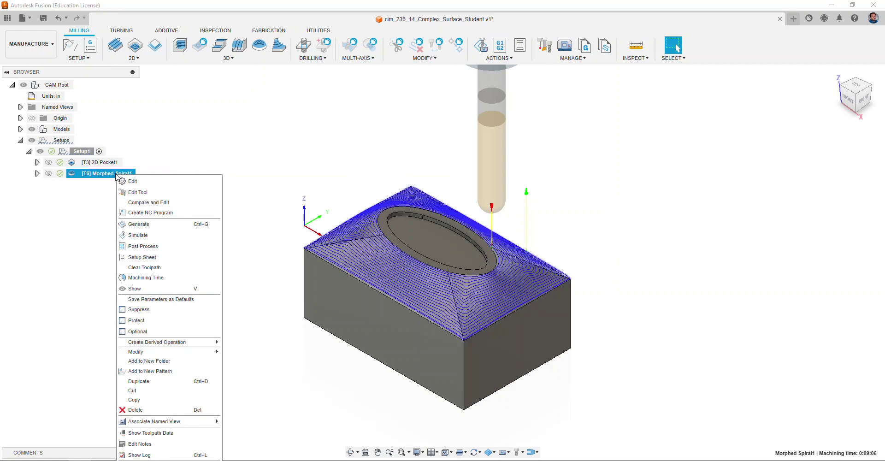
click(140, 180)
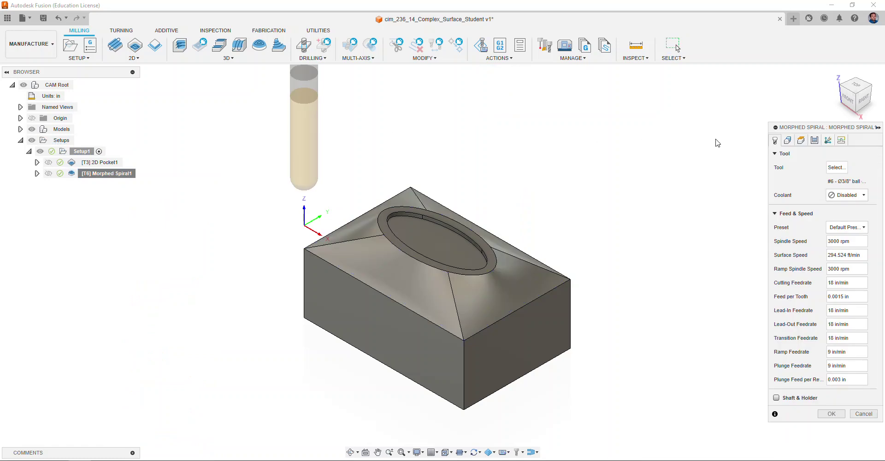
click(814, 140)
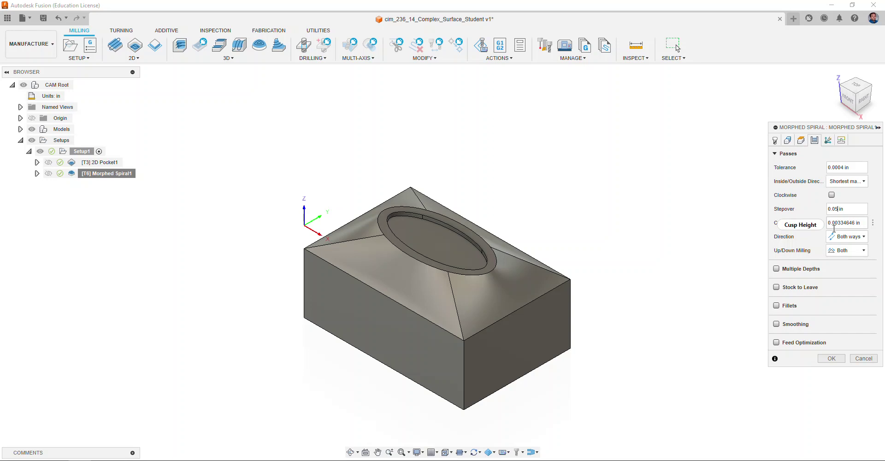
key(BackSpace)
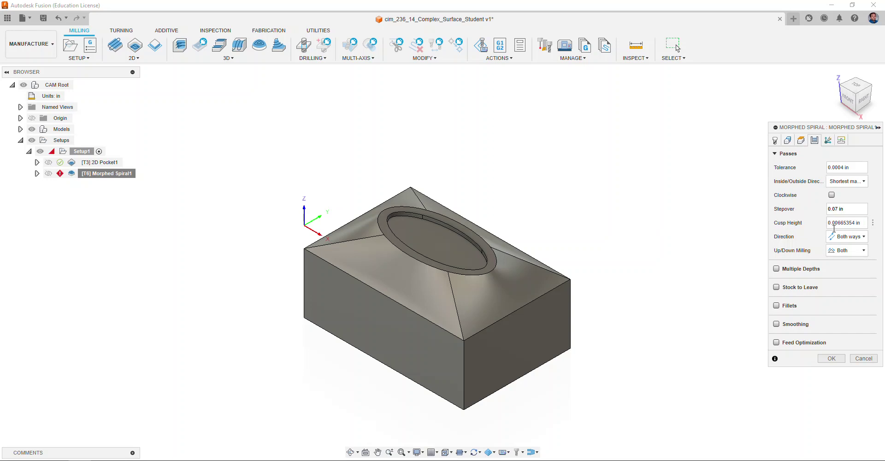
click(830, 358)
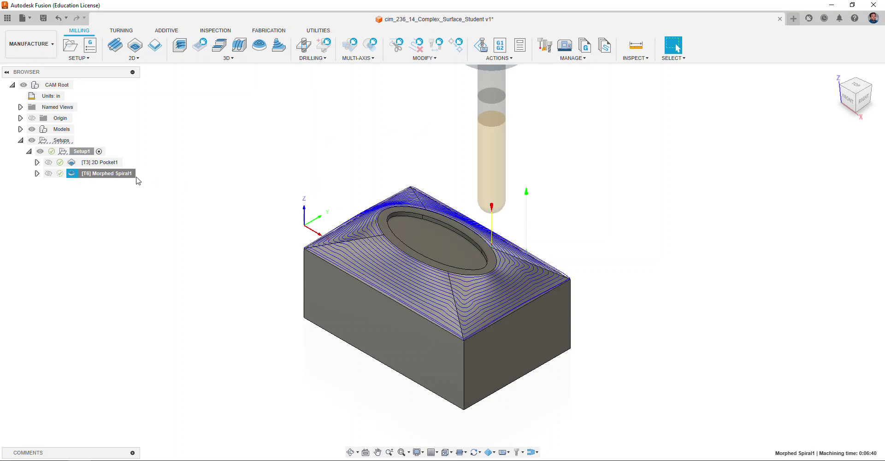
right_click(120, 176)
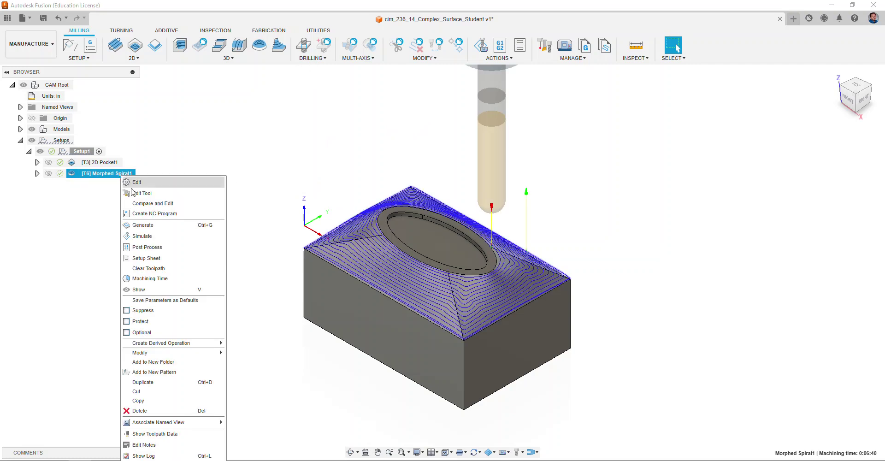
click(140, 236)
key(alt+s)
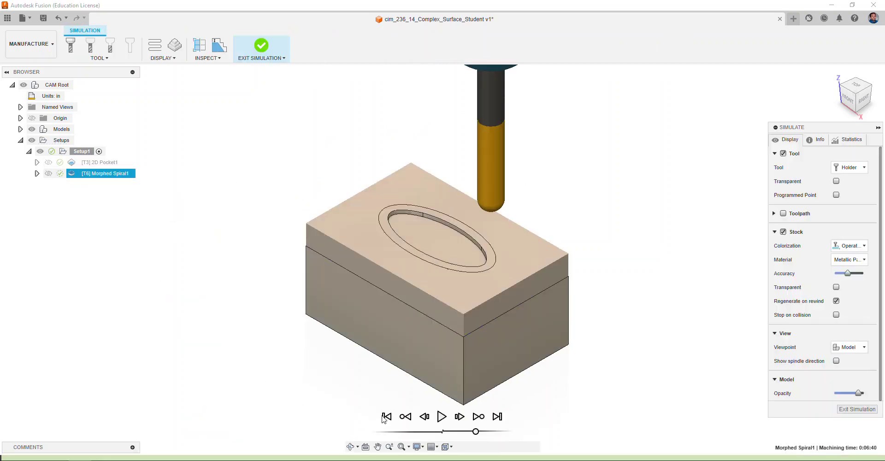
click(441, 416)
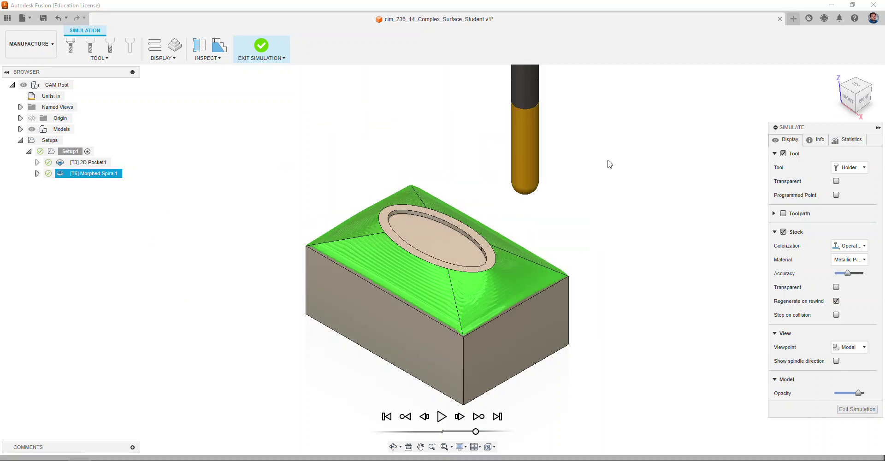
click(839, 142)
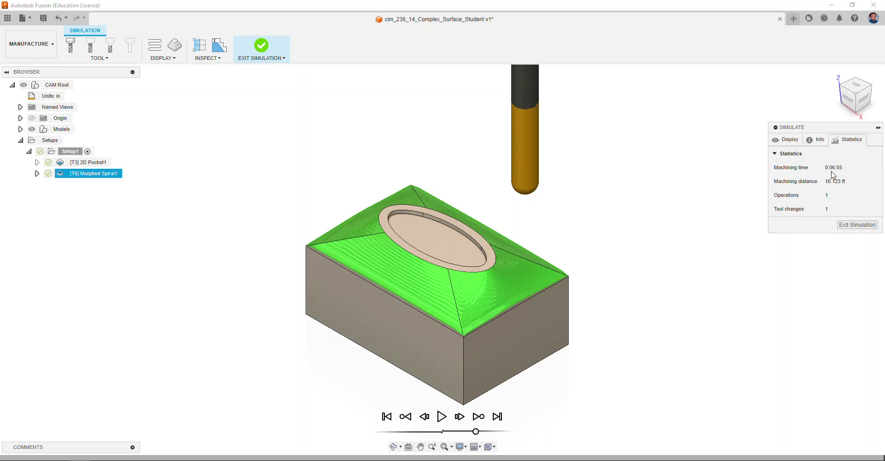
click(850, 226)
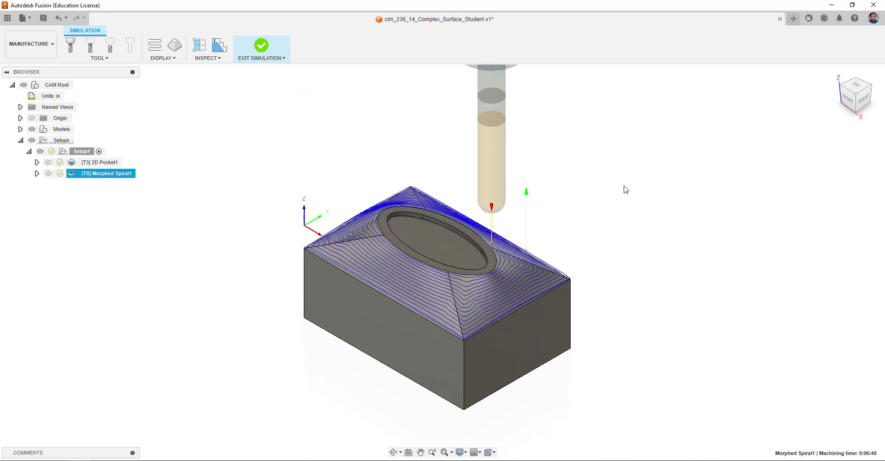